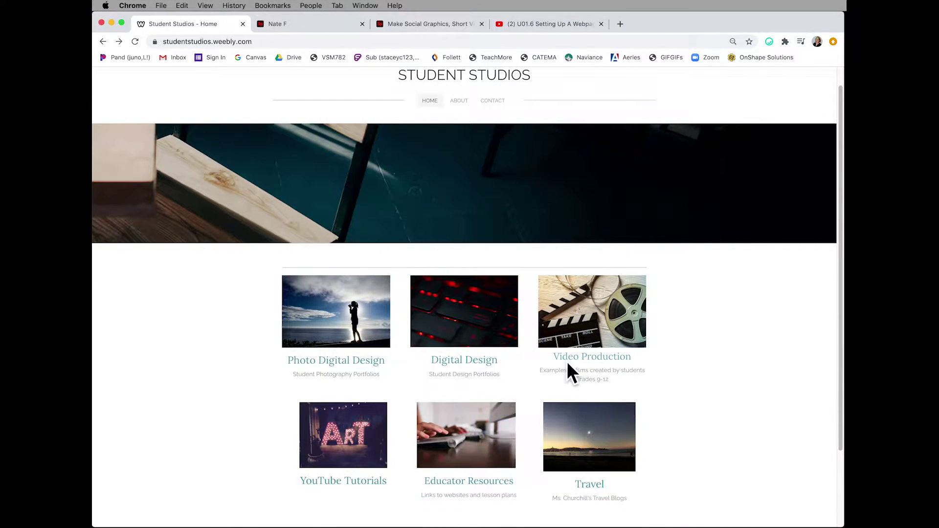
Look through sample student portfolios, including a photo portfolio from the Photo Digital Design collection and the Digital Design Year Two page.
{"action": "left_click", "coordinate": [365, 364]}
{"action": "left_click_drag", "start_coordinate": [839, 223], "coordinate": [820, 451]}
{"action": "left_click", "coordinate": [302, 430]}
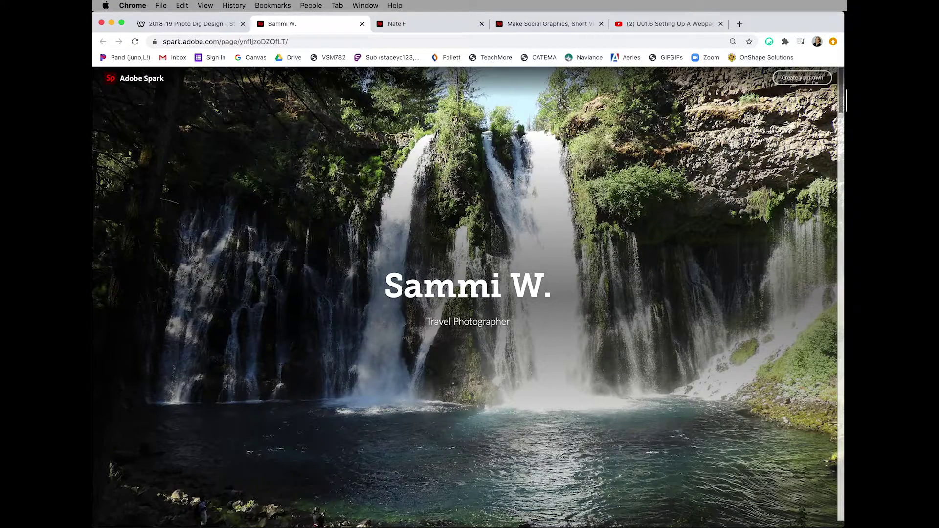
{"action": "left_click_drag", "start_coordinate": [840, 90], "coordinate": [841, 237]}
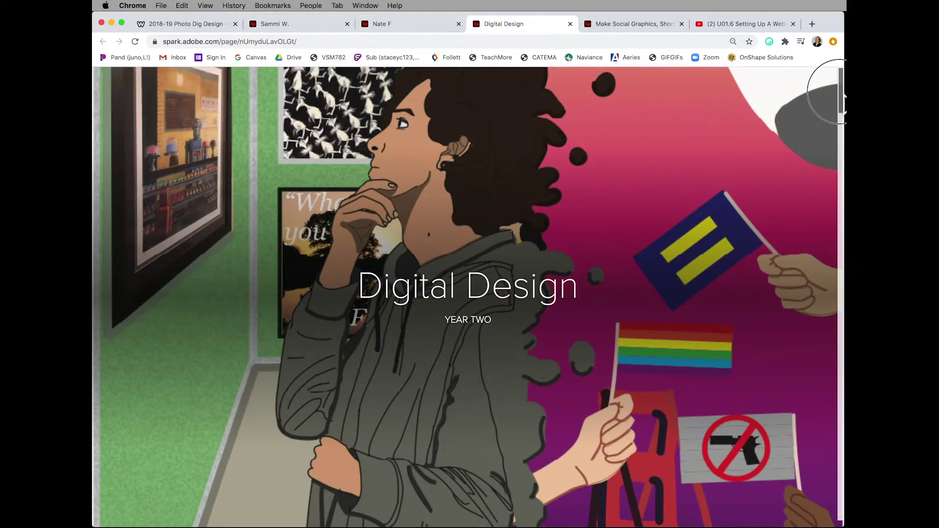
{"action": "left_click_drag", "start_coordinate": [842, 98], "coordinate": [841, 218]}
Sign in to Adobe Spark with a school account through Google, choosing the Enterprise ID account.
{"action": "left_click", "coordinate": [641, 28]}
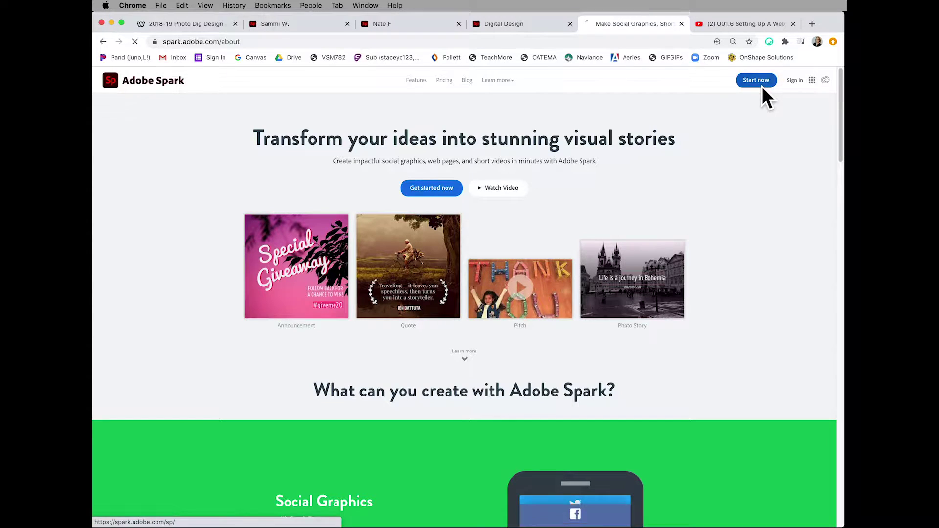
{"action": "left_click", "coordinate": [756, 80]}
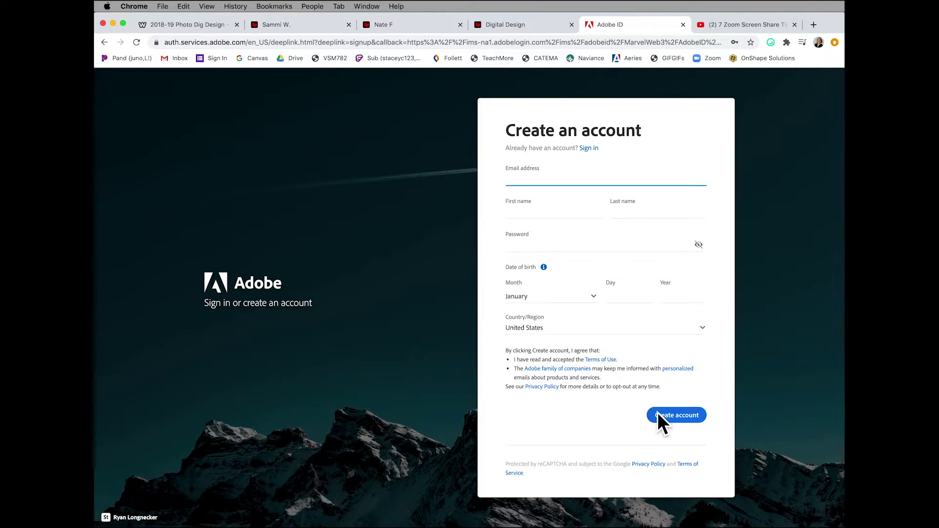
{"action": "left_click", "coordinate": [593, 149]}
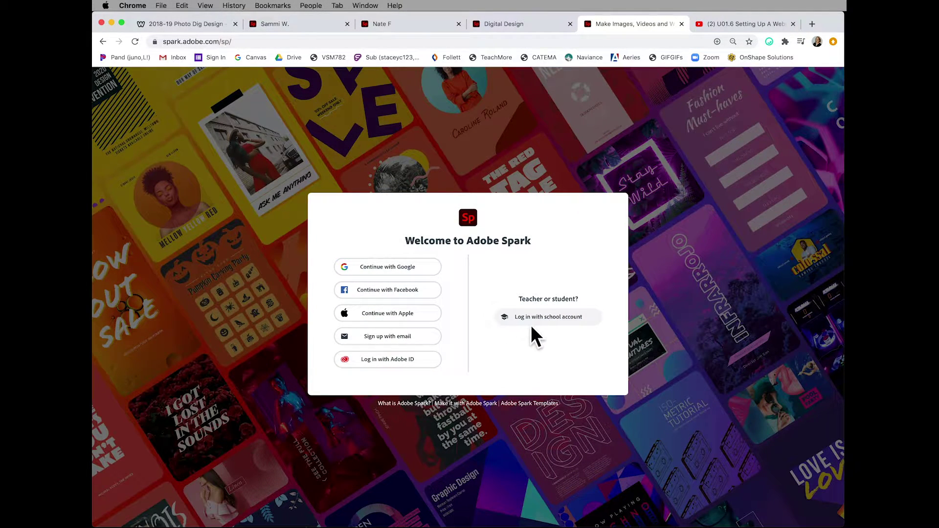
{"action": "left_click", "coordinate": [541, 320]}
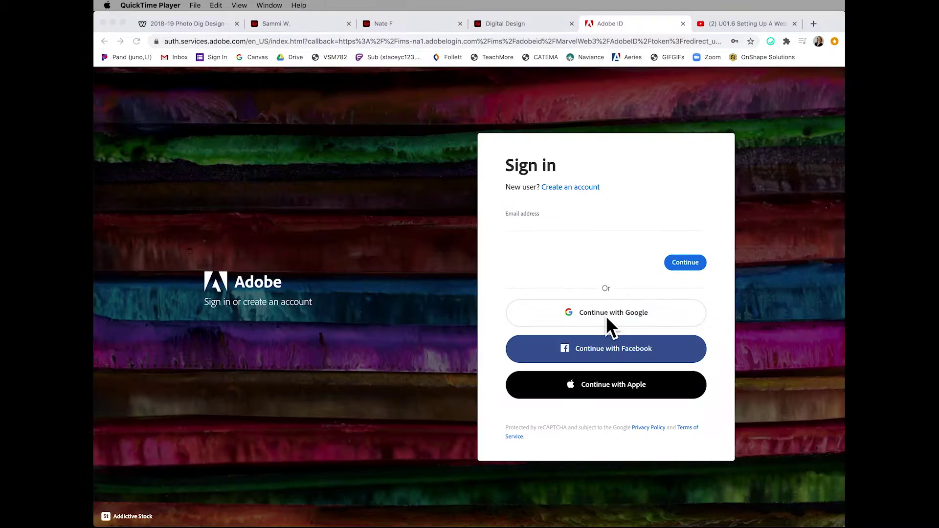
{"action": "left_click", "coordinate": [606, 316]}
{"action": "left_click", "coordinate": [607, 316]}
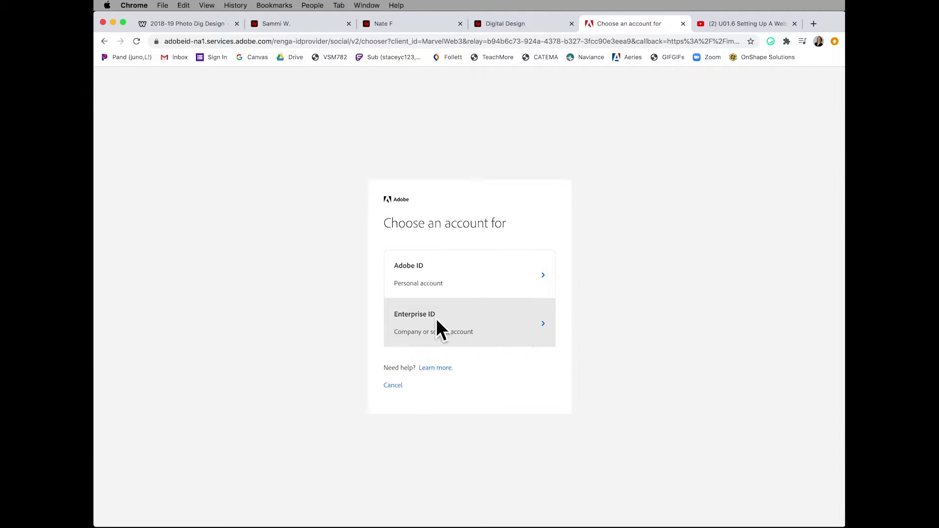
{"action": "left_click", "coordinate": [483, 335]}
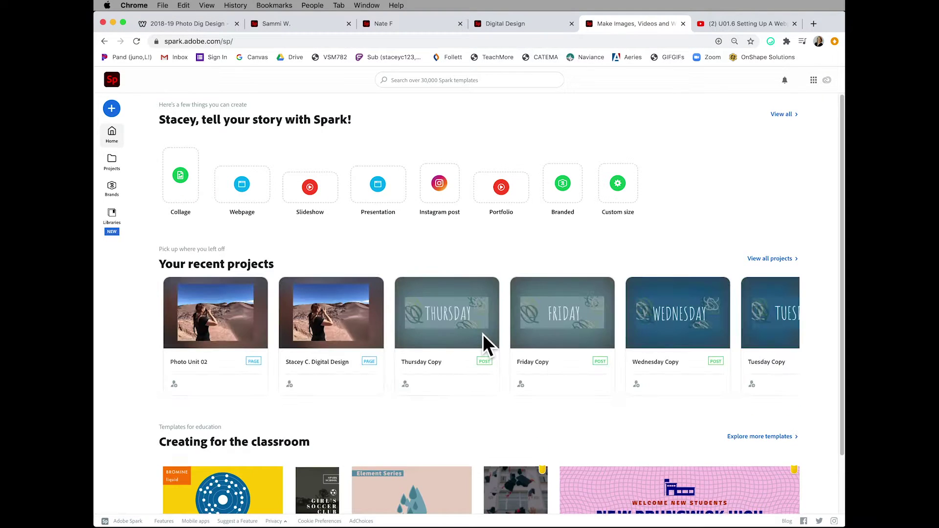
Look over the Spark home page and its classroom templates.
{"action": "left_click_drag", "start_coordinate": [840, 153], "coordinate": [834, 238]}
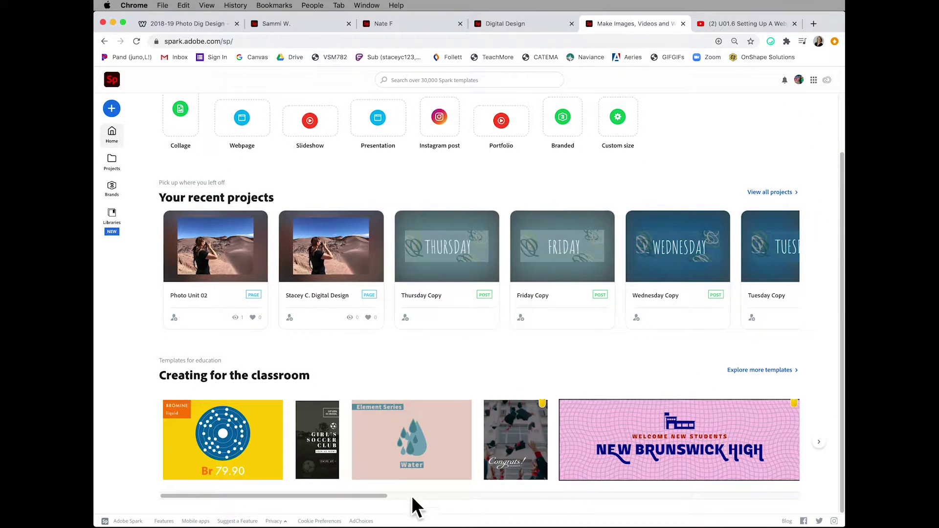
{"action": "left_click_drag", "start_coordinate": [376, 498], "coordinate": [632, 512]}
{"action": "left_click_drag", "start_coordinate": [840, 477], "coordinate": [840, 320]}
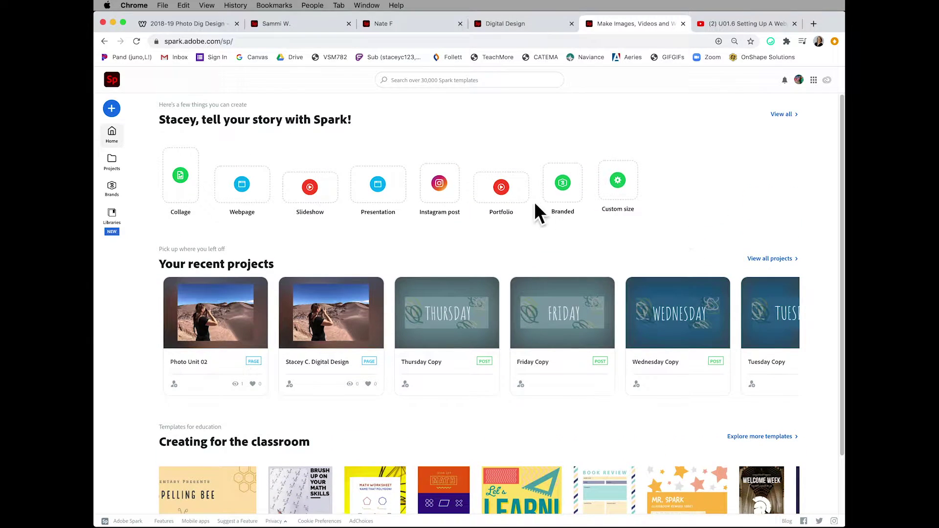
Create a new webpage with the author's name as title and the subtitle PHOTO DIGITAL DESIGN PORTFOLIO.
{"action": "left_click", "coordinate": [244, 185]}
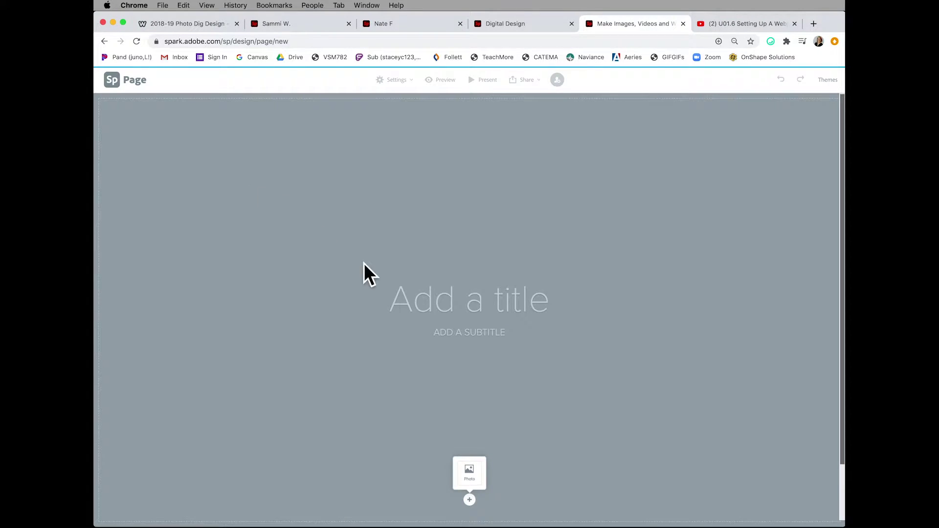
{"action": "left_click", "coordinate": [455, 313]}
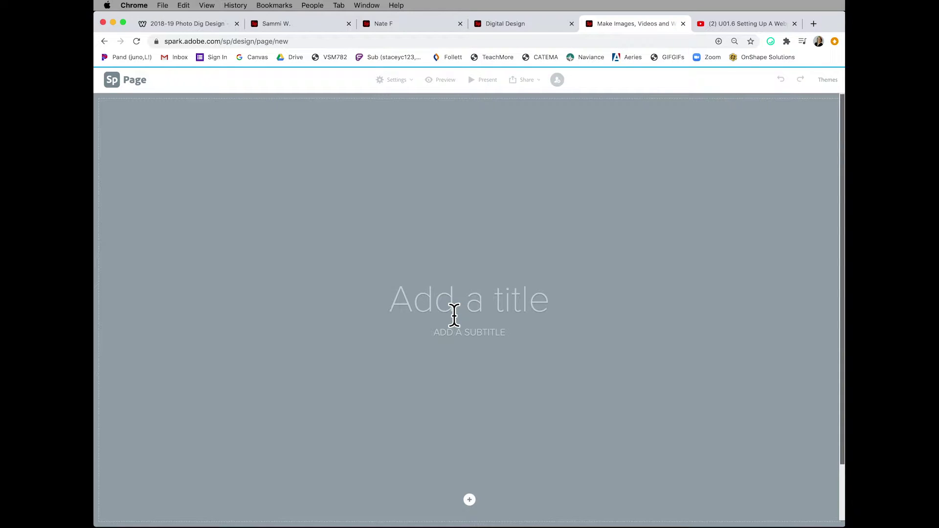
{"action": "type", "text": "Stacey C."}
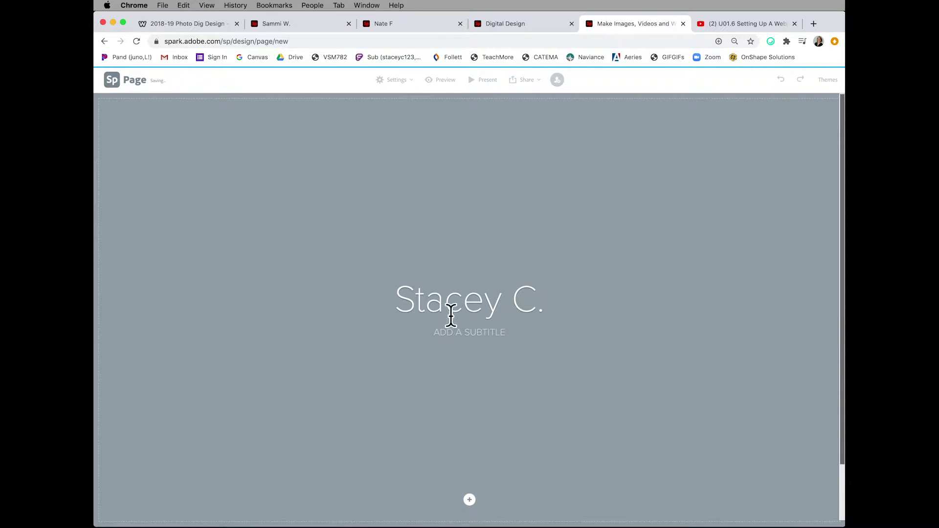
{"action": "left_click", "coordinate": [454, 340]}
{"action": "type", "text": "PHOTO DIGITAL DESIGN PORTFOLIO"}
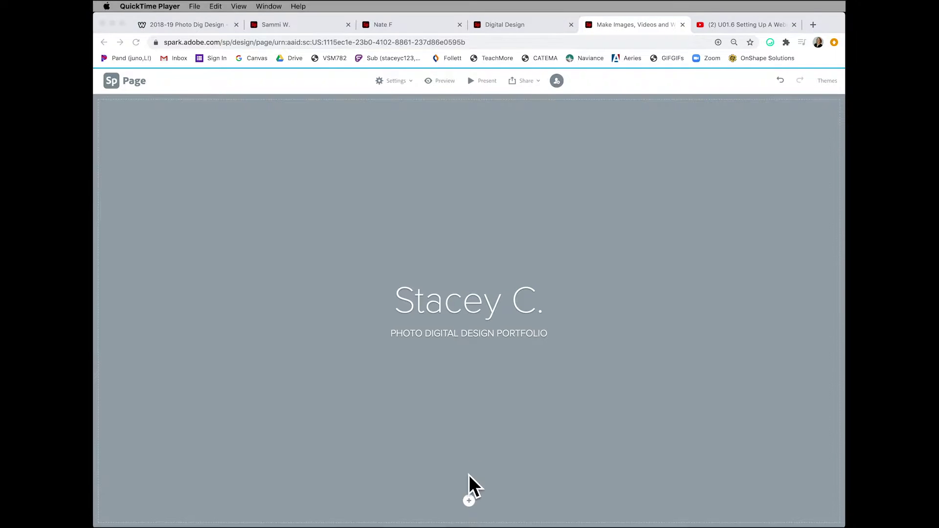
Begin adding a cover photo to the page's title section.
{"action": "left_click", "coordinate": [469, 501]}
{"action": "left_click", "coordinate": [476, 475]}
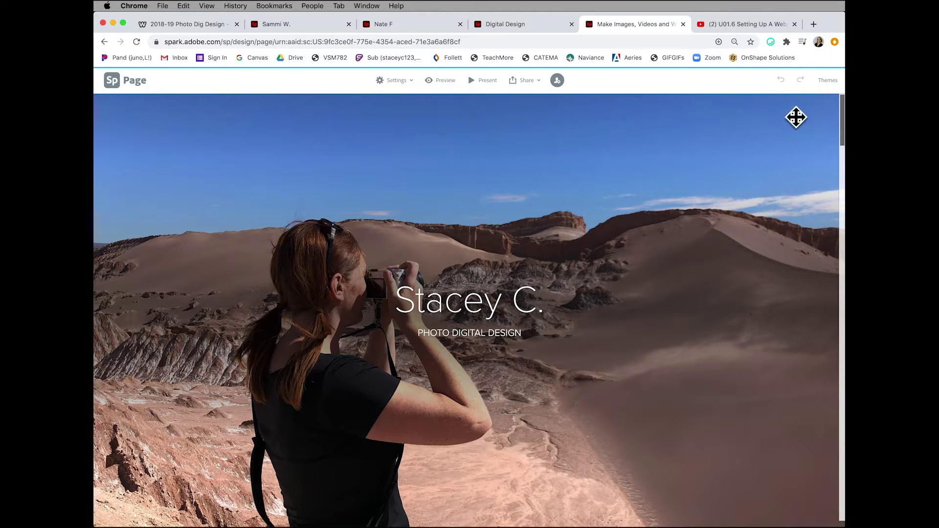
Try the Storybook, Nightcap, Whimsy and Vintage themes on the page and return it to the Crisp theme.
{"action": "left_click", "coordinate": [831, 81]}
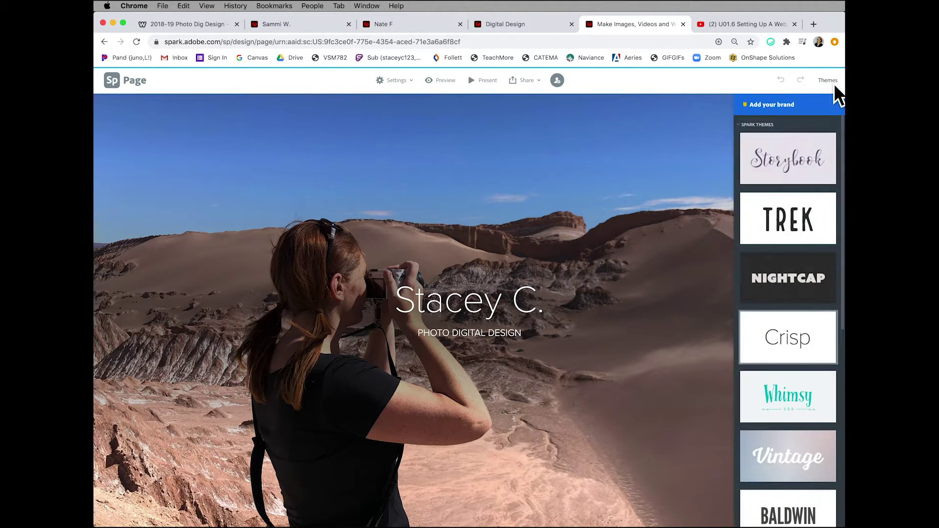
{"action": "left_click", "coordinate": [804, 154]}
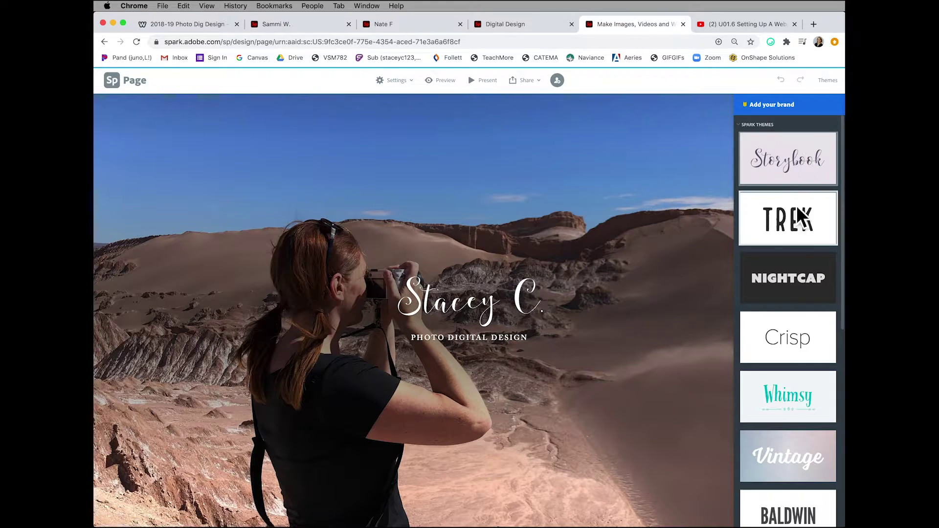
{"action": "left_click", "coordinate": [785, 283]}
{"action": "left_click", "coordinate": [791, 398]}
{"action": "left_click", "coordinate": [799, 455]}
{"action": "left_click", "coordinate": [802, 351]}
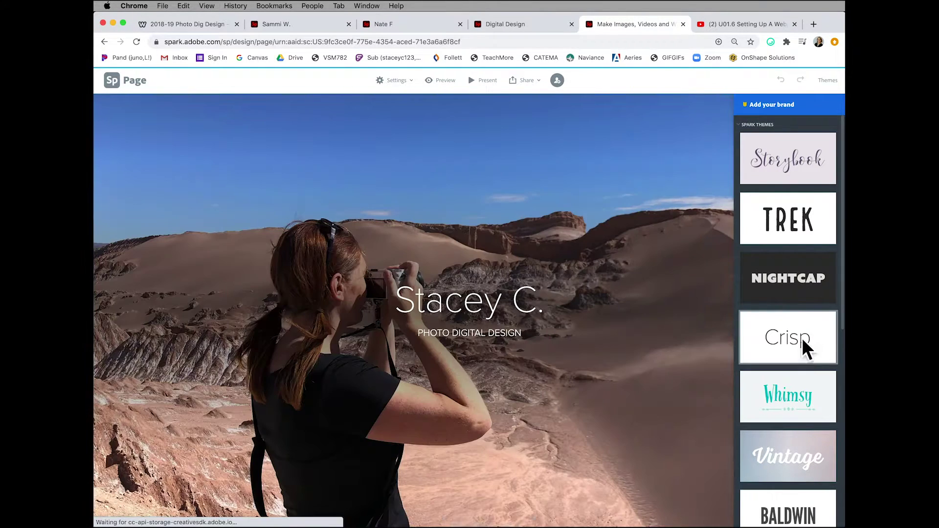
{"action": "left_click", "coordinate": [828, 83]}
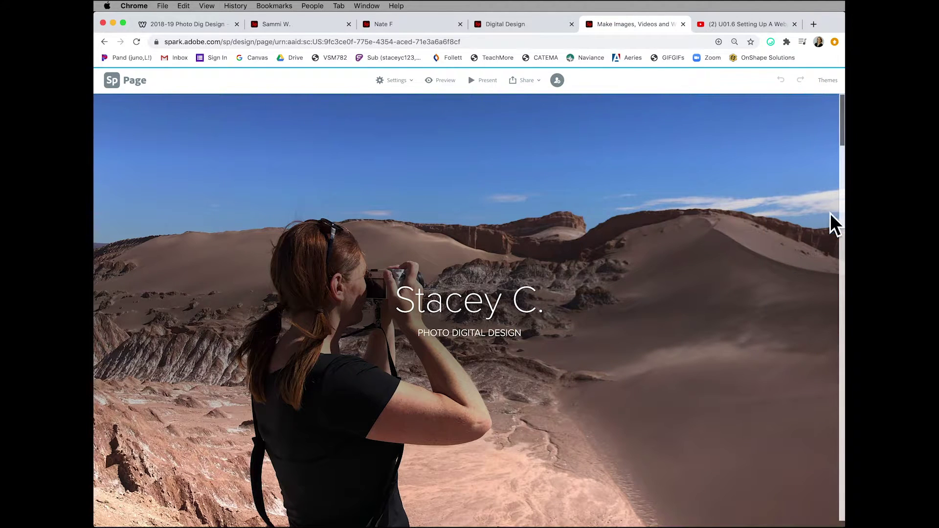
Review the content types that can be inserted above the first photo grid on the page.
{"action": "left_click", "coordinate": [826, 128]}
{"action": "left_click_drag", "start_coordinate": [841, 128], "coordinate": [842, 178]}
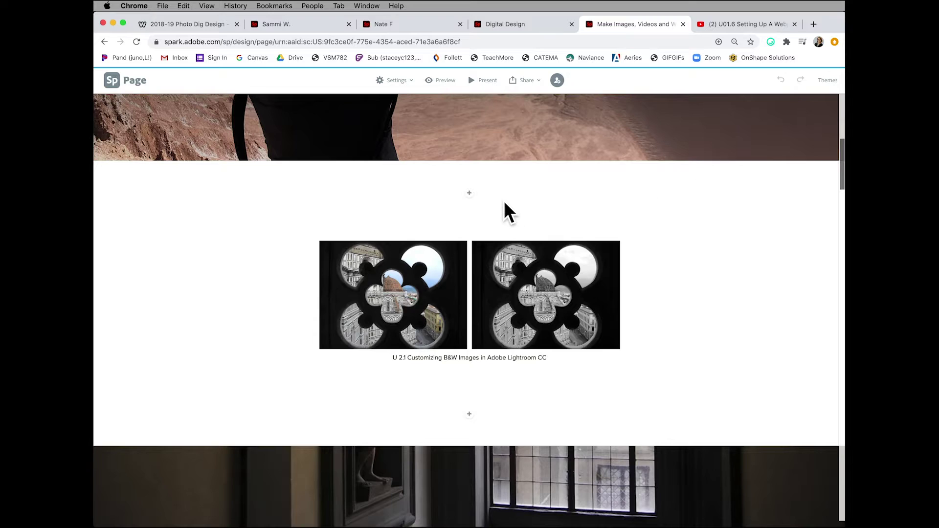
{"action": "left_click", "coordinate": [473, 196]}
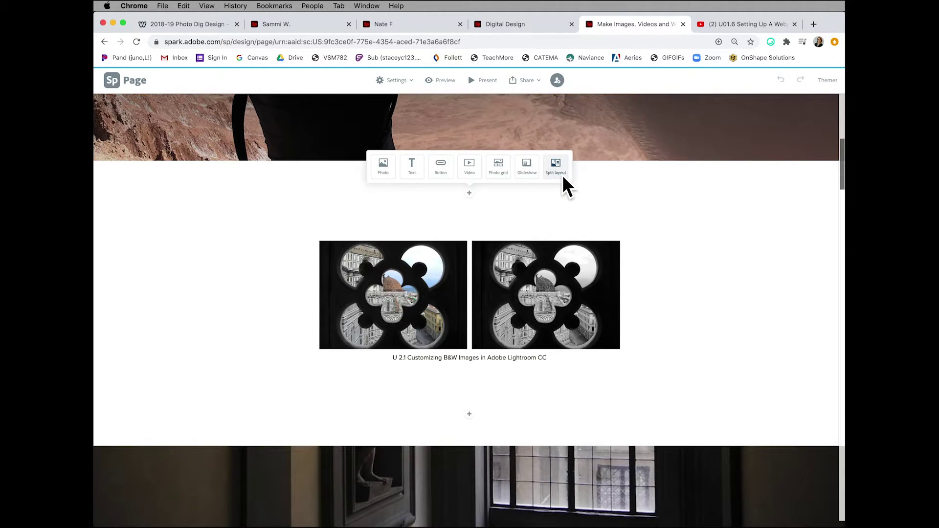
{"action": "left_click_drag", "start_coordinate": [841, 185], "coordinate": [837, 114]}
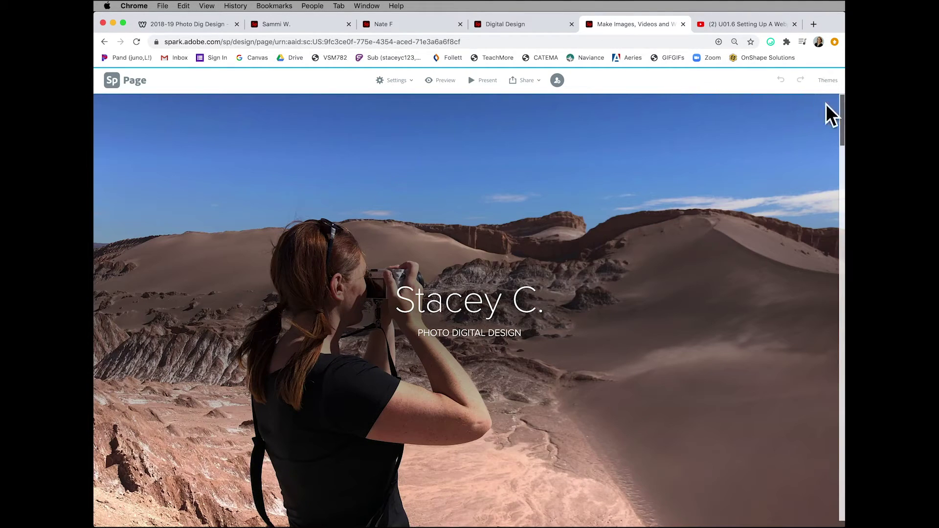
Check the project's header and footer setting without changing it.
{"action": "left_click", "coordinate": [408, 81]}
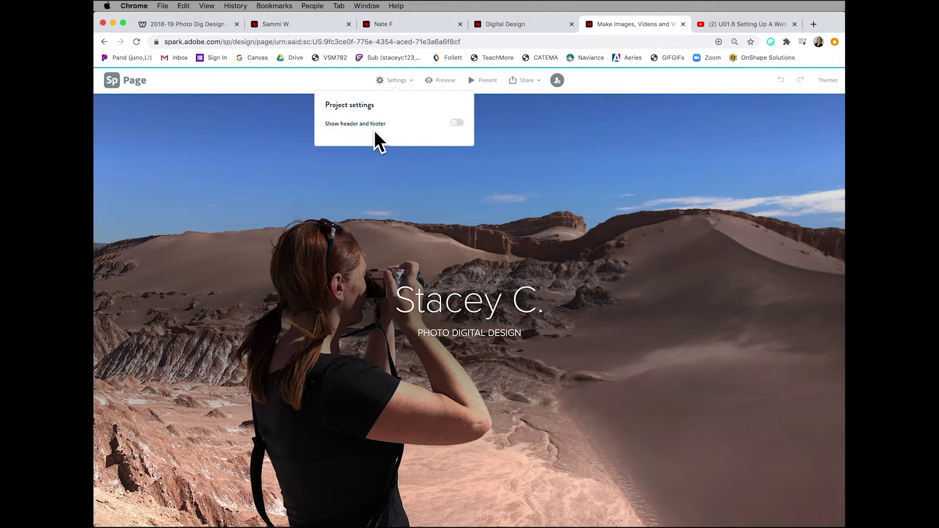
{"action": "left_click", "coordinate": [450, 83]}
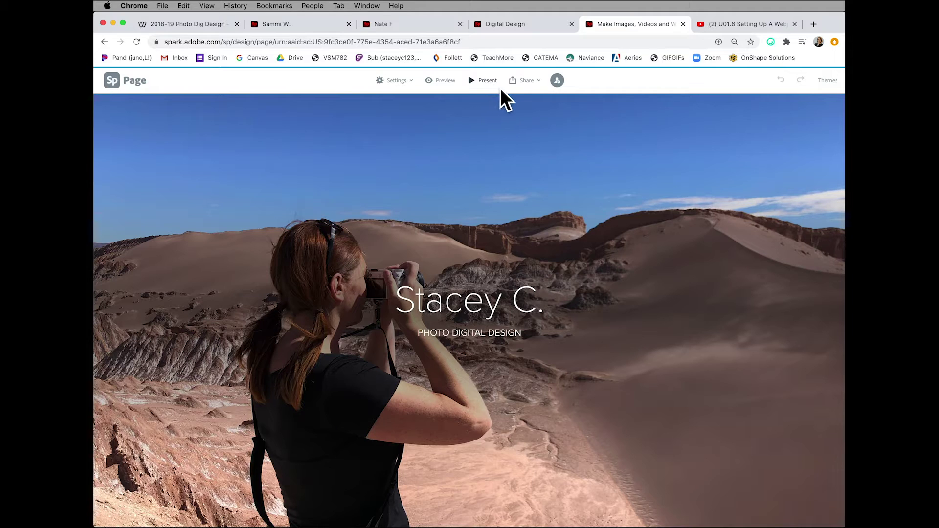
Update the page's published link and copy the shareable link.
{"action": "left_click", "coordinate": [540, 83]}
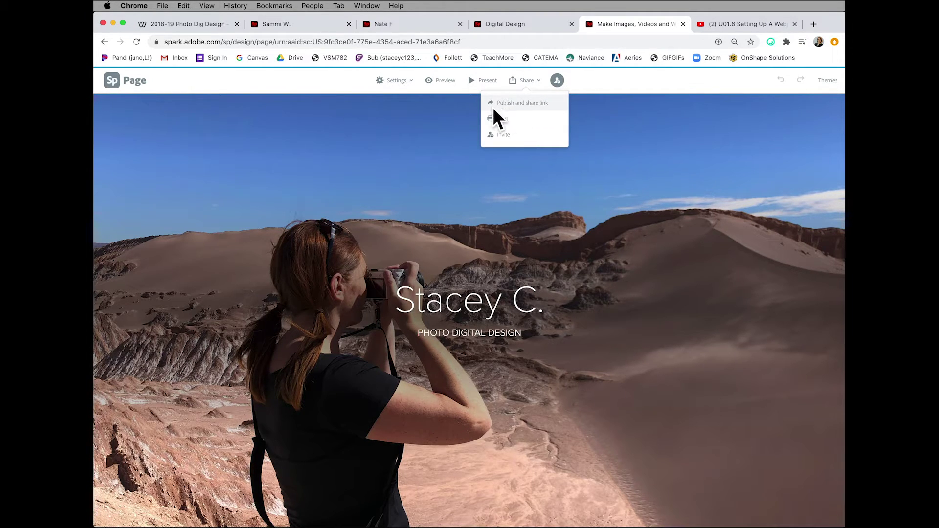
{"action": "left_click", "coordinate": [530, 108]}
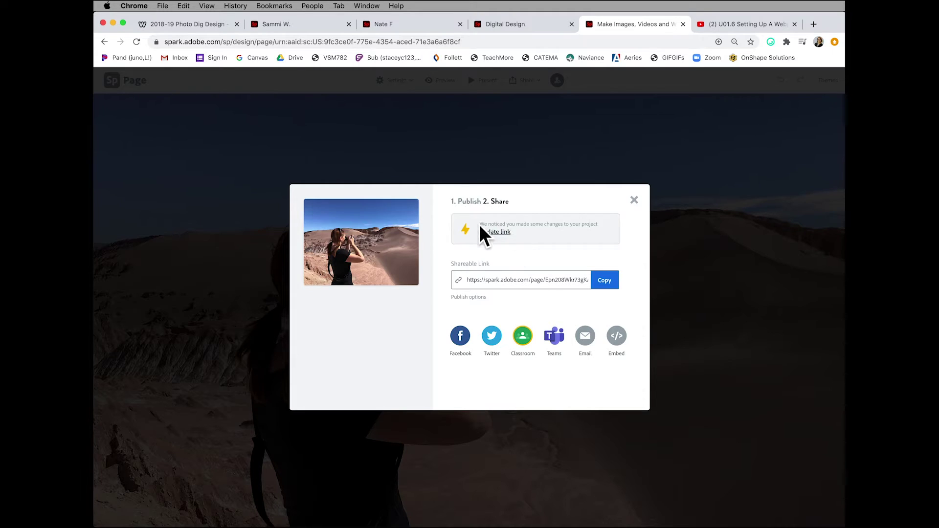
{"action": "left_click", "coordinate": [498, 236]}
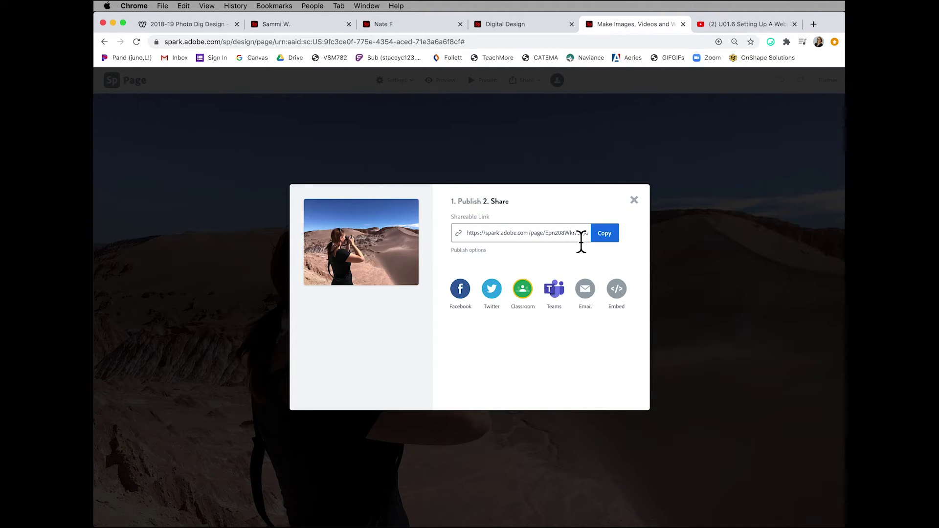
{"action": "left_click", "coordinate": [605, 239]}
{"action": "left_click", "coordinate": [640, 201]}
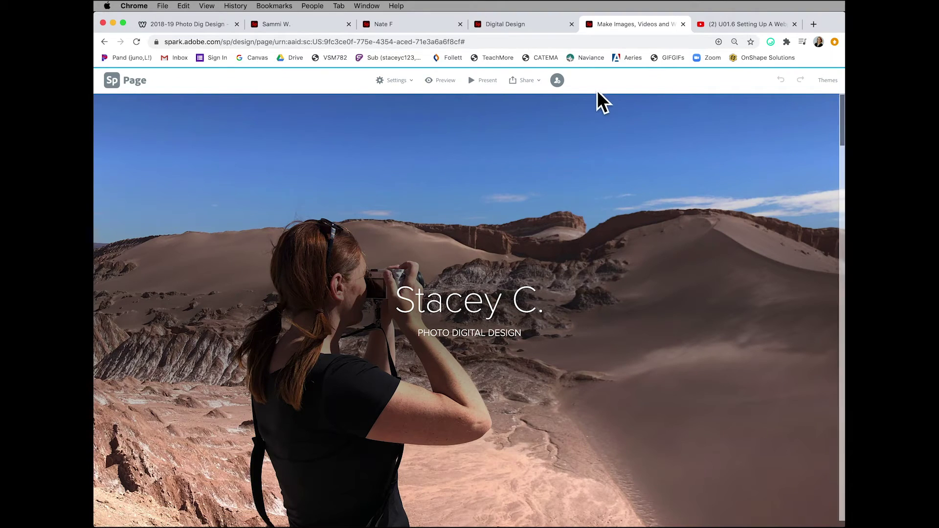
Review the sharing options and the form for inviting people to the Photo Unit 02 project.
{"action": "left_click", "coordinate": [539, 83]}
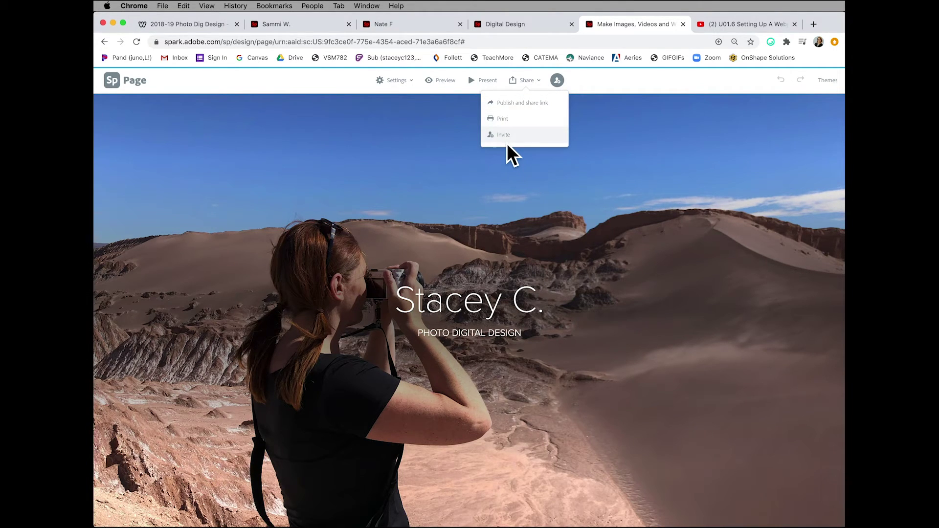
{"action": "left_click", "coordinate": [564, 84]}
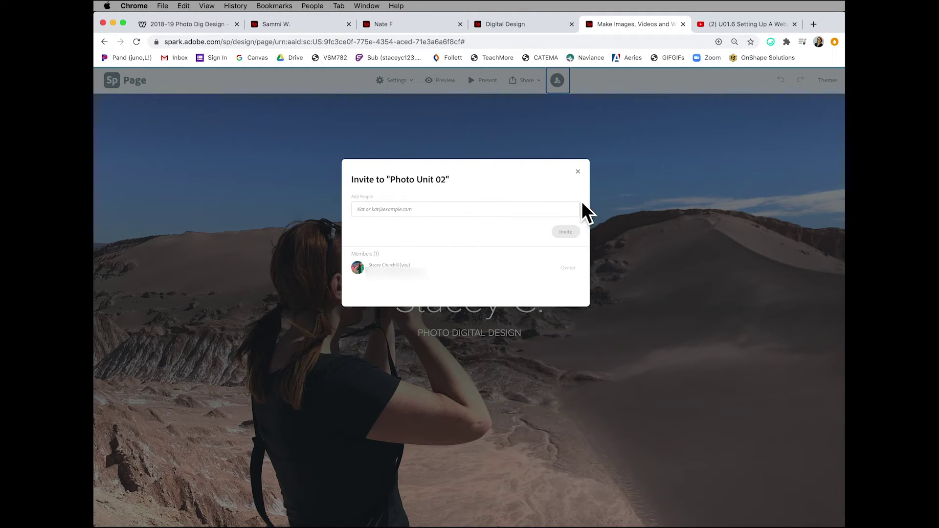
{"action": "left_click", "coordinate": [583, 175]}
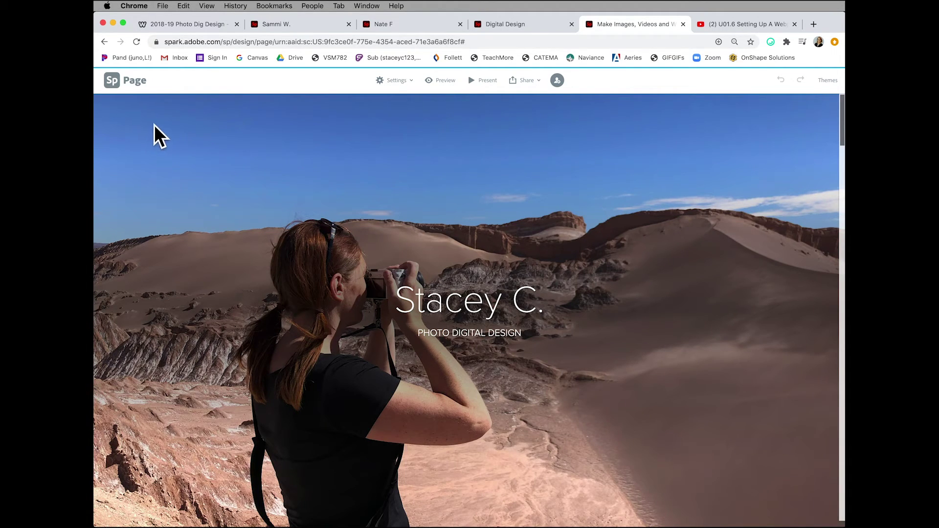
From the Spark home page, examine the Photo Unit 02 project's management options and the folders it could be moved to.
{"action": "left_click", "coordinate": [117, 87]}
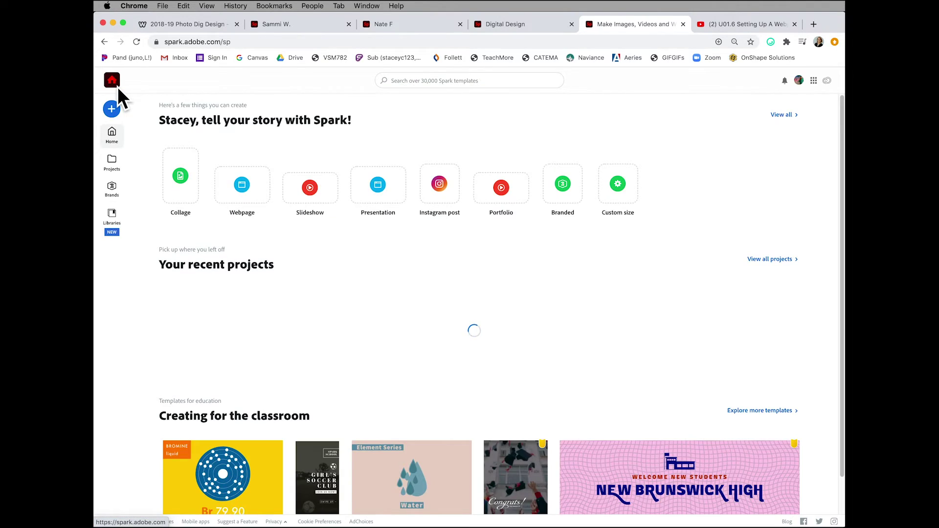
{"action": "mouse_move", "coordinate": [213, 282]}
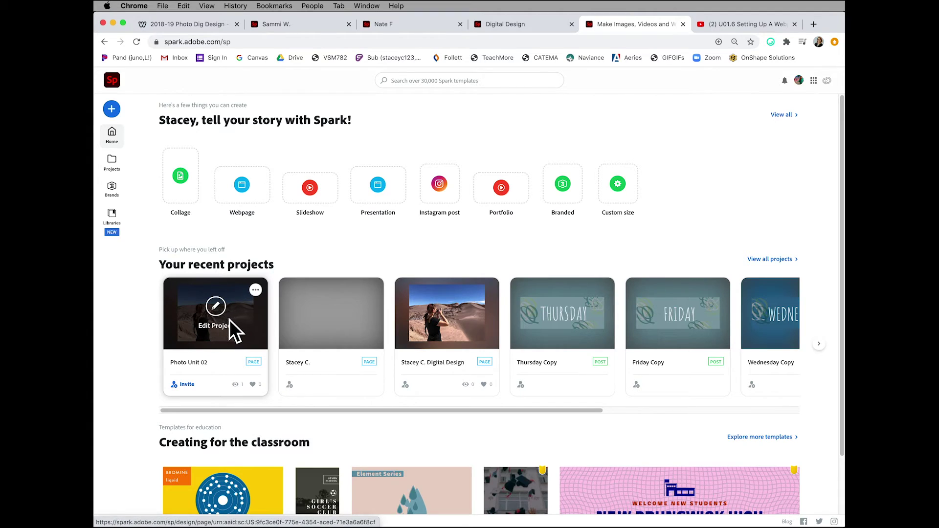
{"action": "left_click", "coordinate": [262, 292]}
{"action": "mouse_move", "coordinate": [249, 310]}
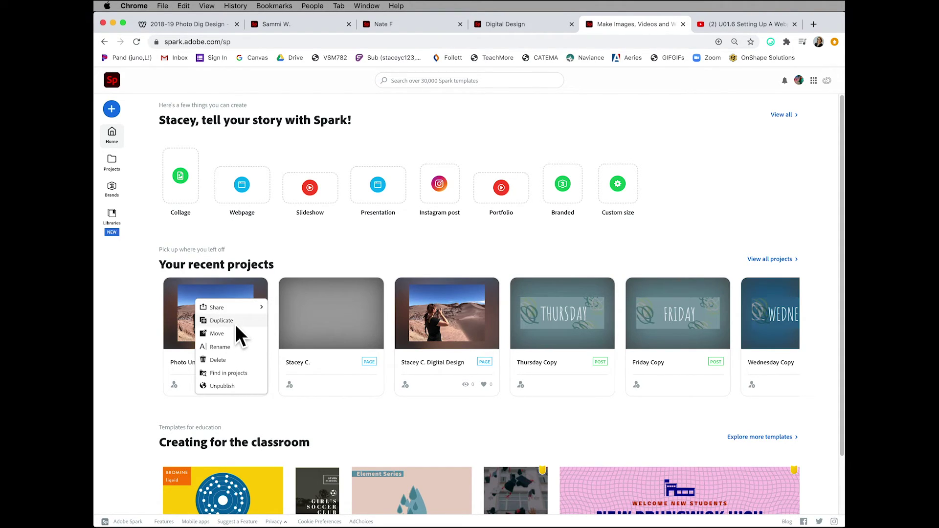
{"action": "left_click", "coordinate": [221, 335]}
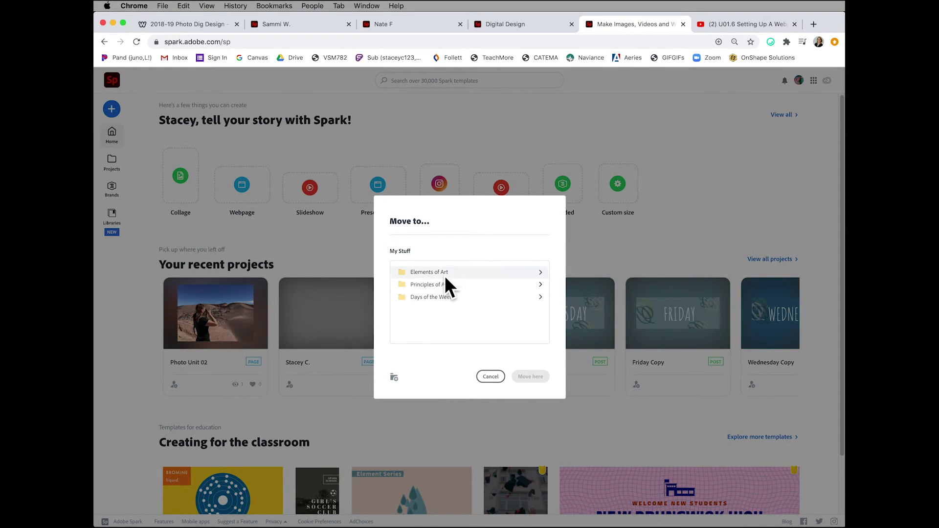
{"action": "left_click", "coordinate": [496, 377]}
{"action": "left_click", "coordinate": [259, 293]}
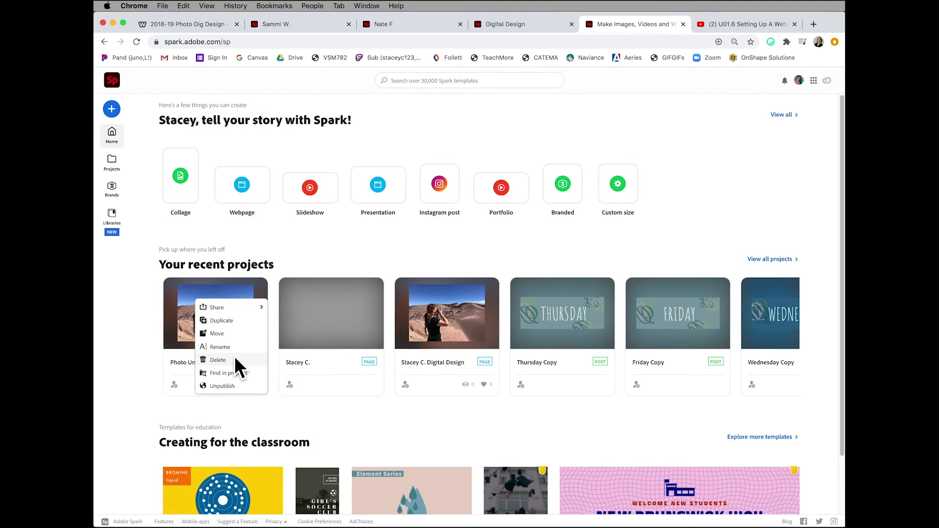